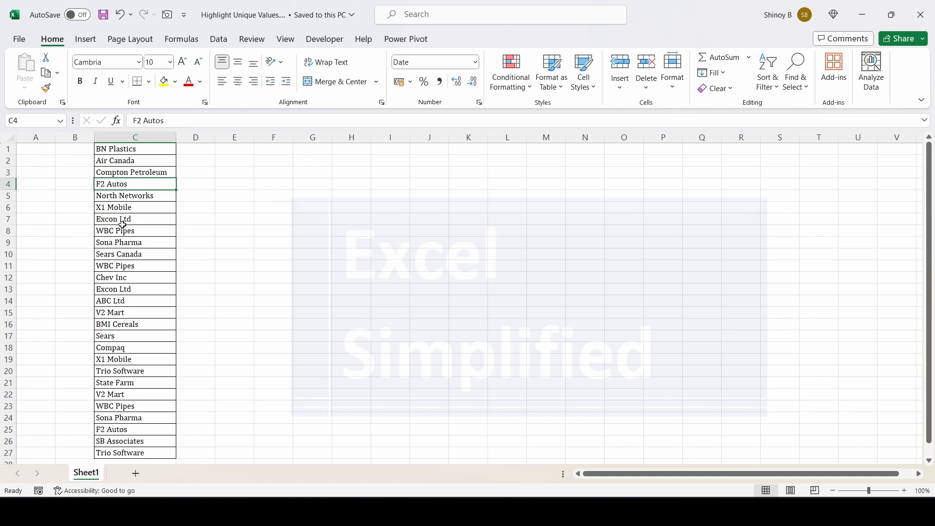
Enter the formula =COUNTIF($C$1:$C$26,C1) in cell D1.
left_click(126, 429)
left_click(203, 149)
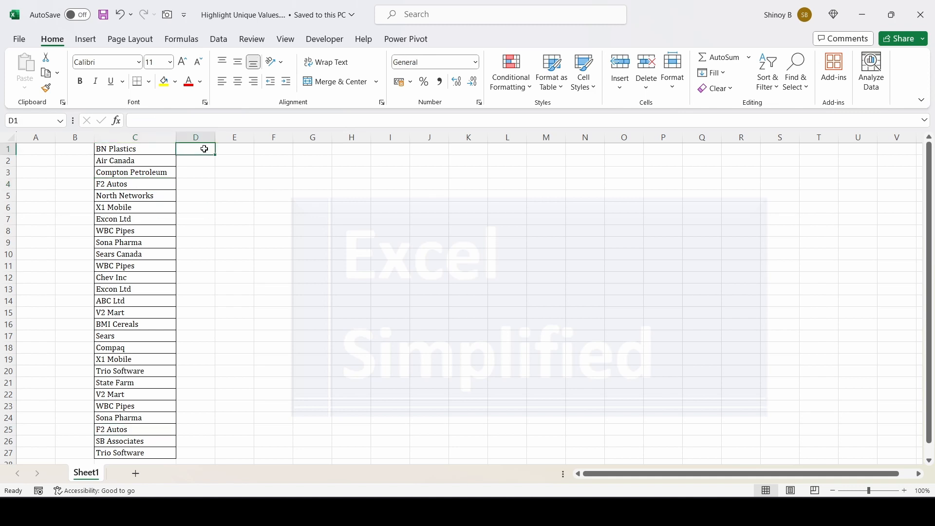
type("=")
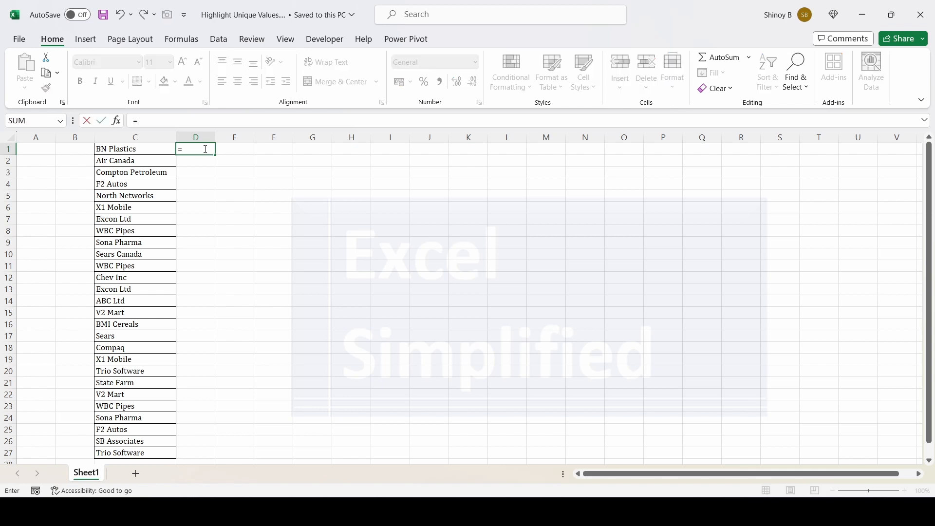
type("COUN")
double_click(208, 189)
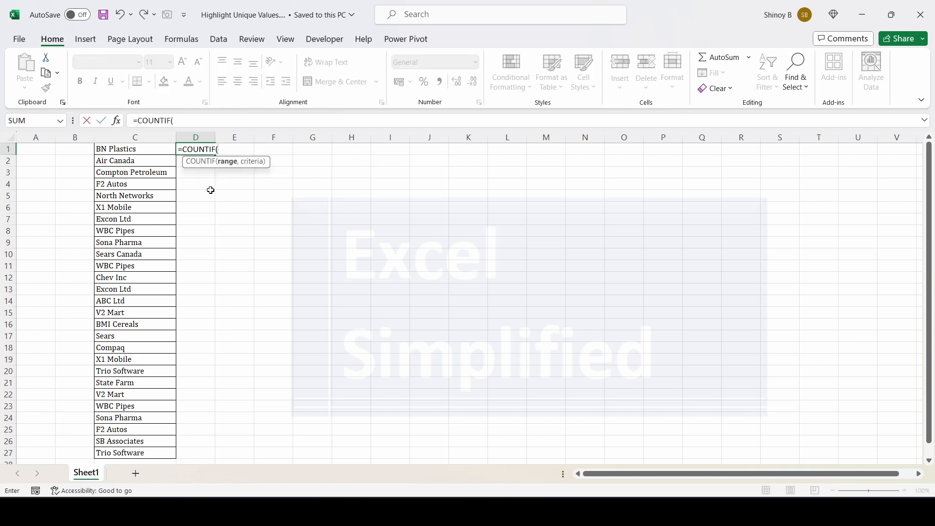
left_click_drag(112, 149, 154, 448)
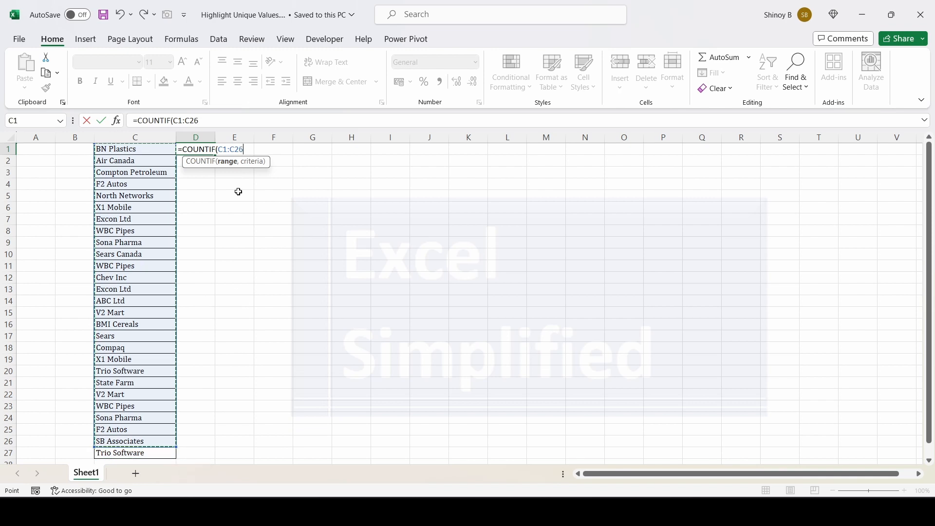
key("F4")
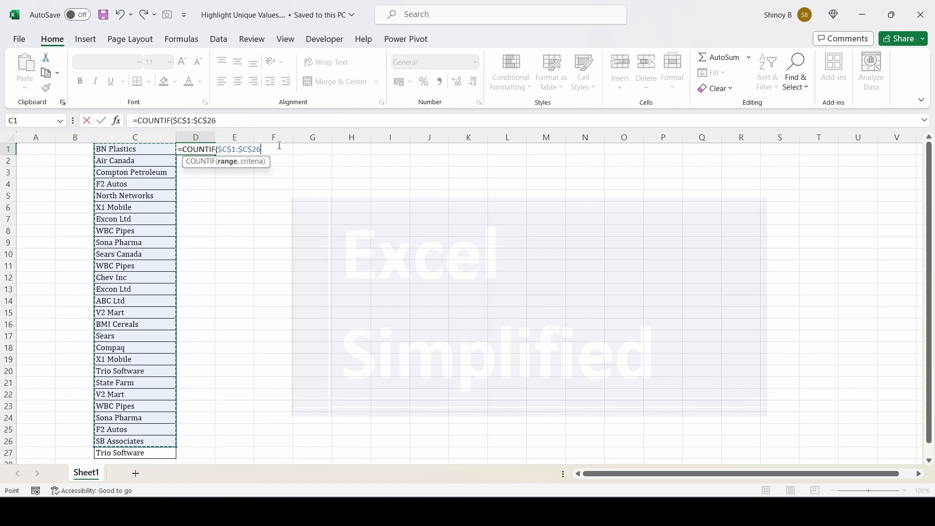
type(",")
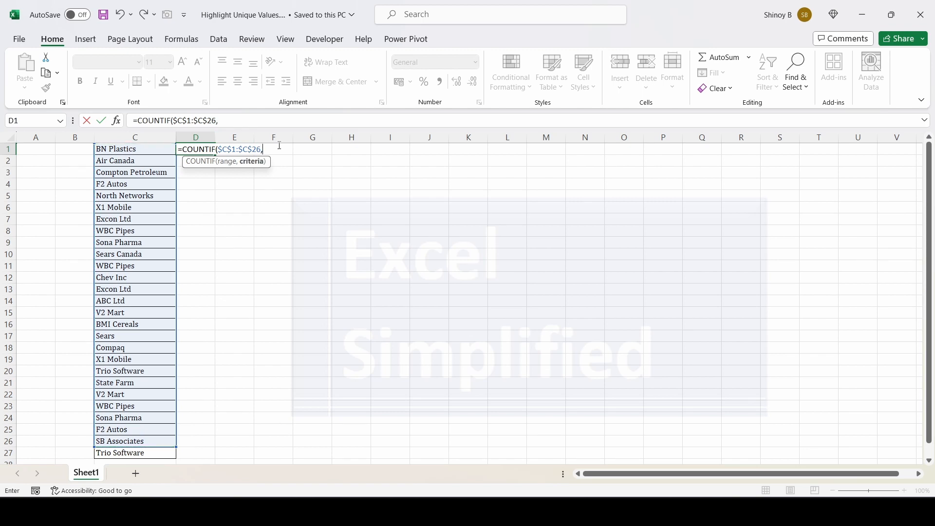
left_click(127, 149)
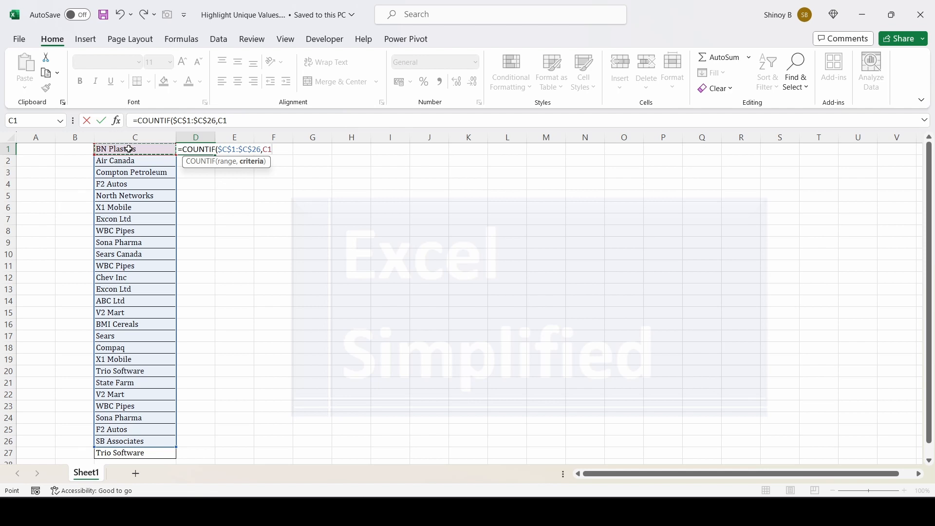
type(")")
key("Return")
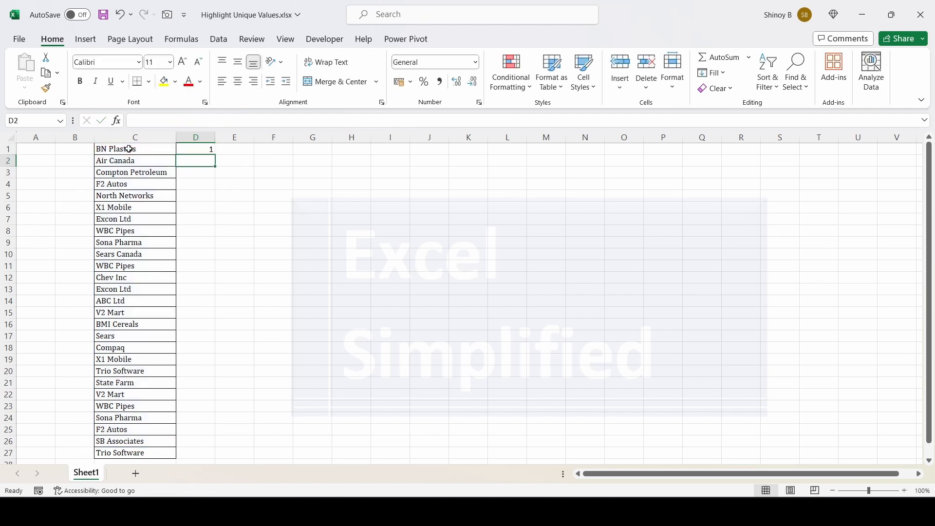
Review the references in D1's COUNTIF formula and fill it down to D2.
left_click(203, 149)
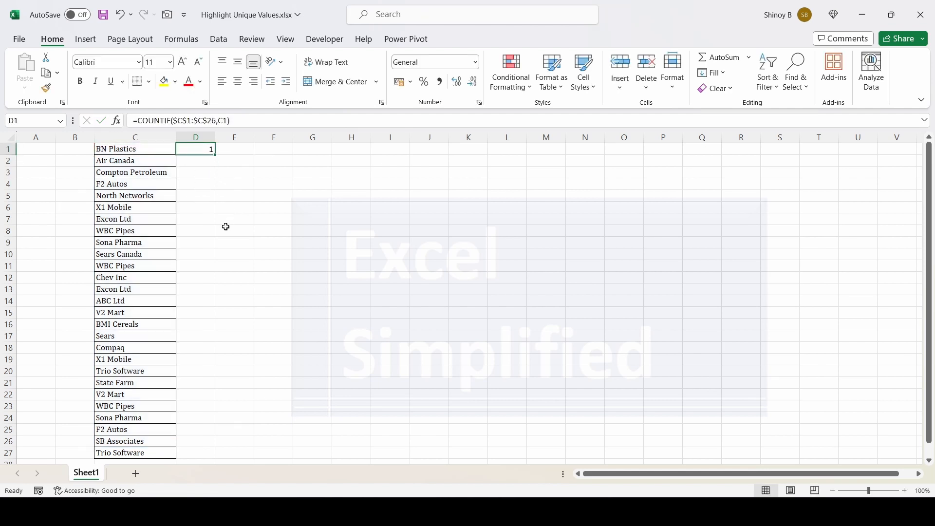
key("F2")
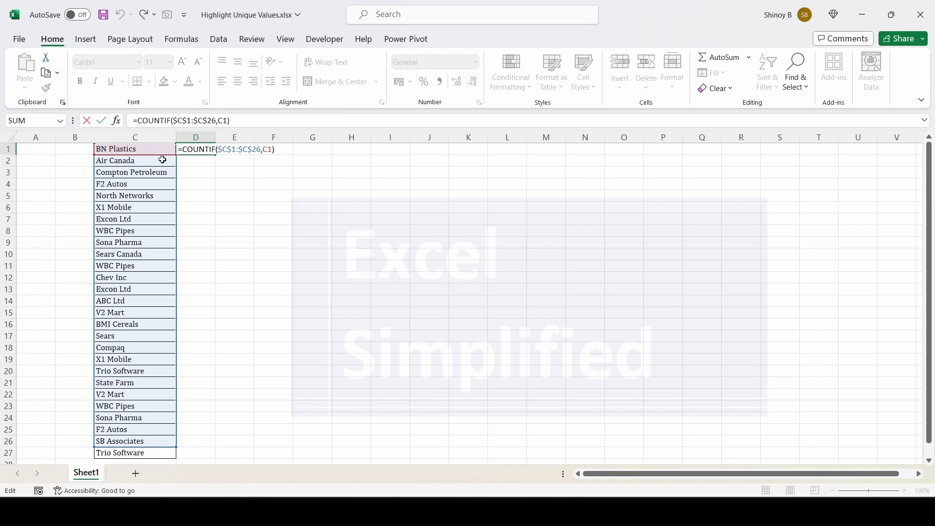
key("Return")
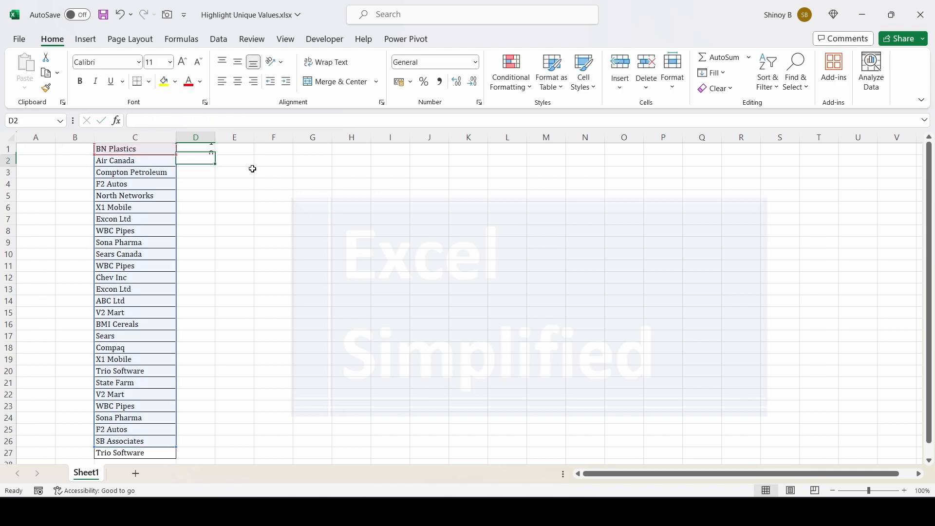
left_click(211, 151)
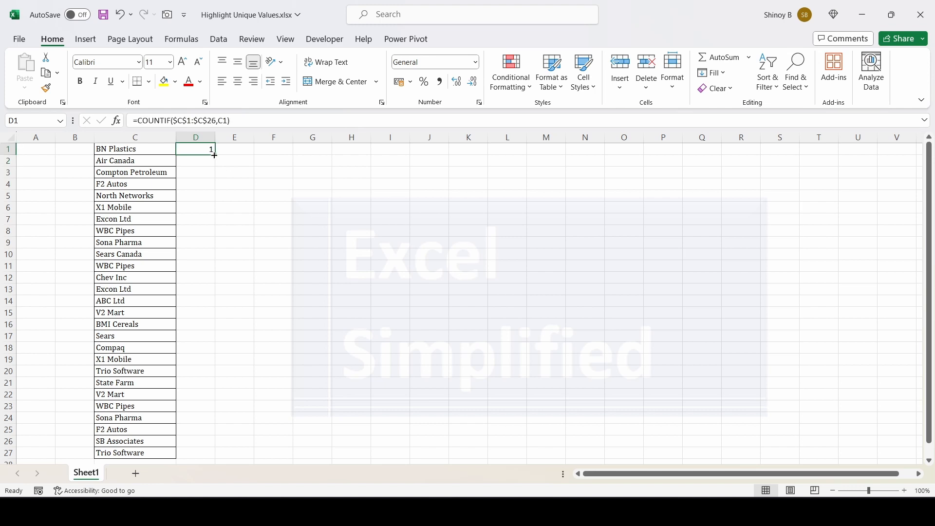
left_click_drag(215, 155, 216, 167)
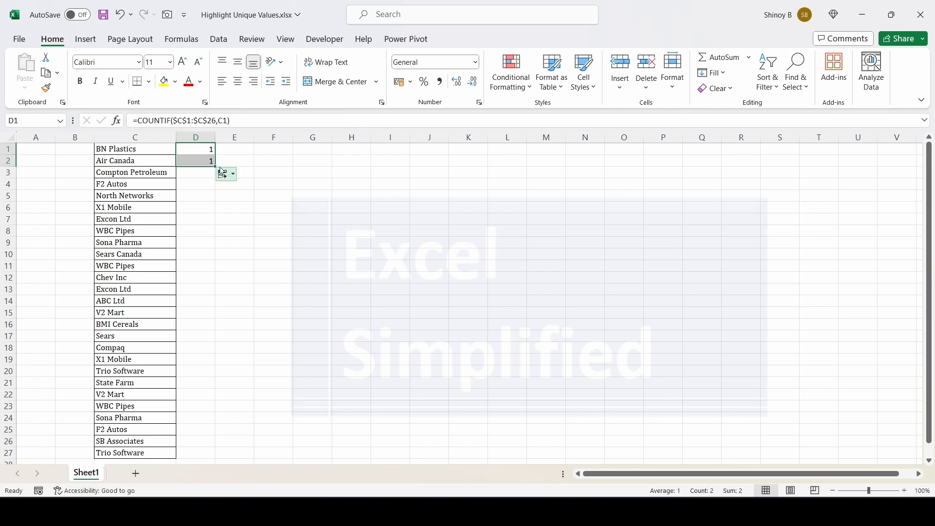
Compare the range and criteria references in the COUNTIF formulas of D1 and D2.
left_click(207, 149)
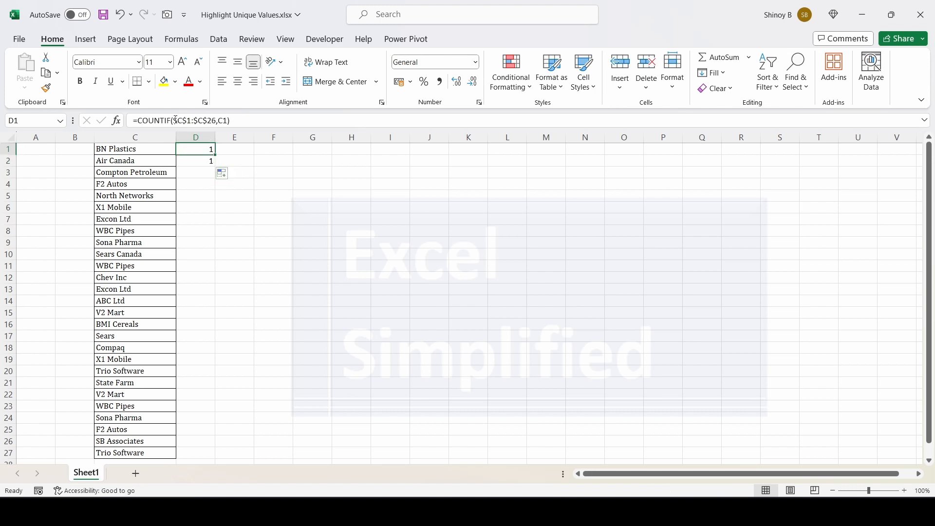
left_click_drag(175, 120, 219, 123)
double_click(222, 120)
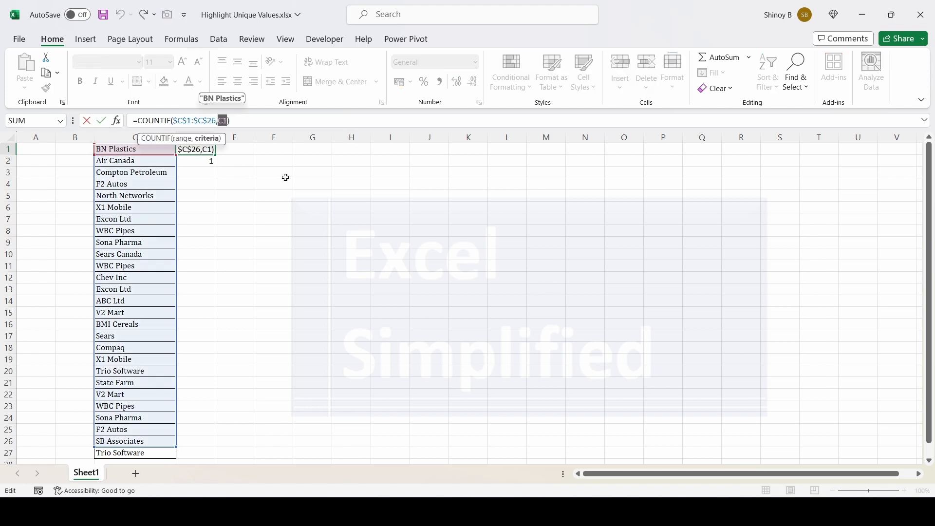
key("Escape")
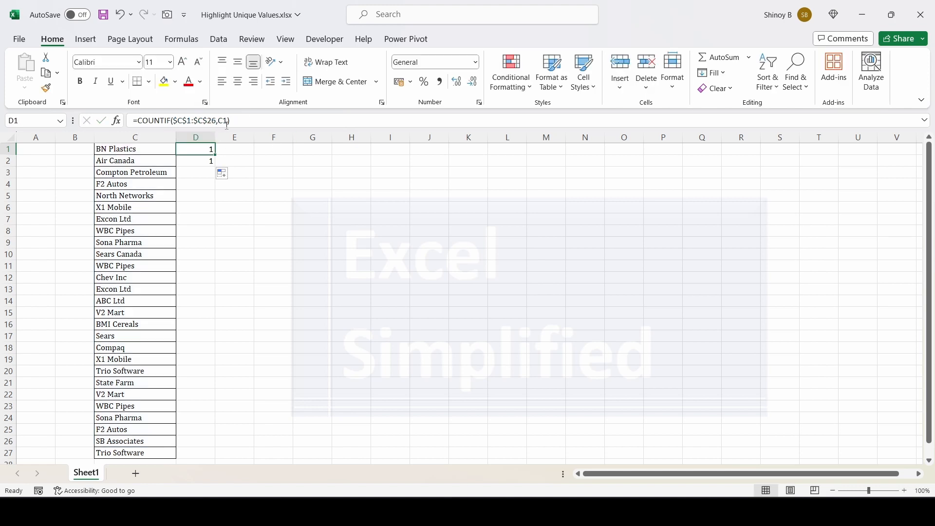
left_click(207, 162)
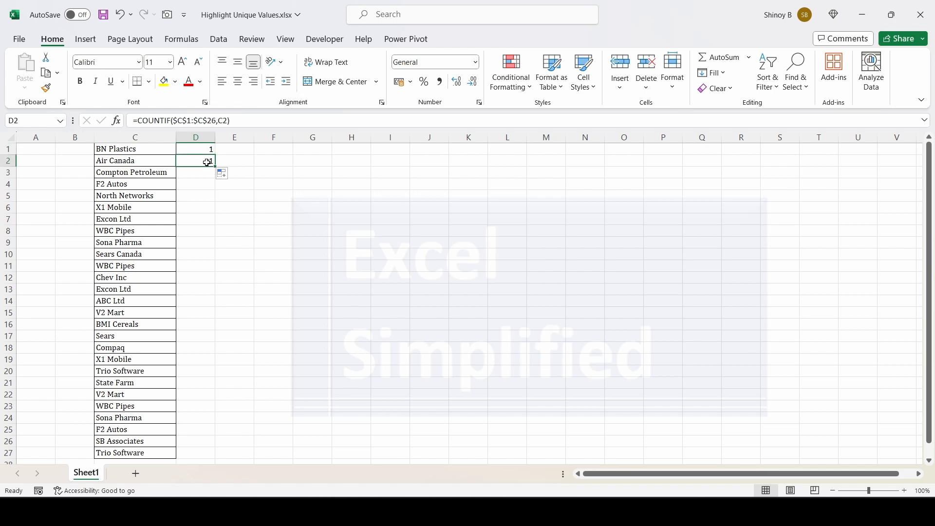
left_click_drag(176, 121, 227, 122)
key("Escape")
Fill the COUNTIF formula down column D alongside the company list to D27.
left_click_drag(214, 167, 215, 178)
left_click(208, 172)
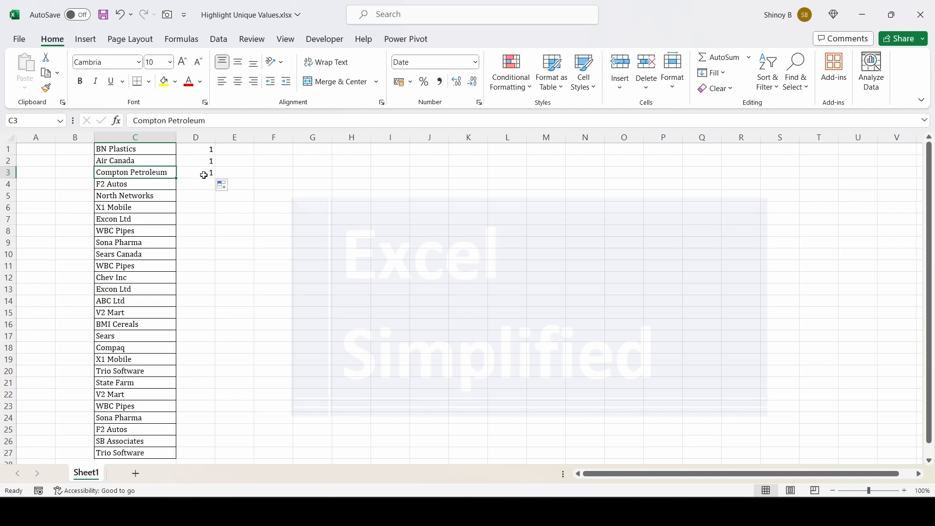
left_click_drag(157, 148, 148, 396)
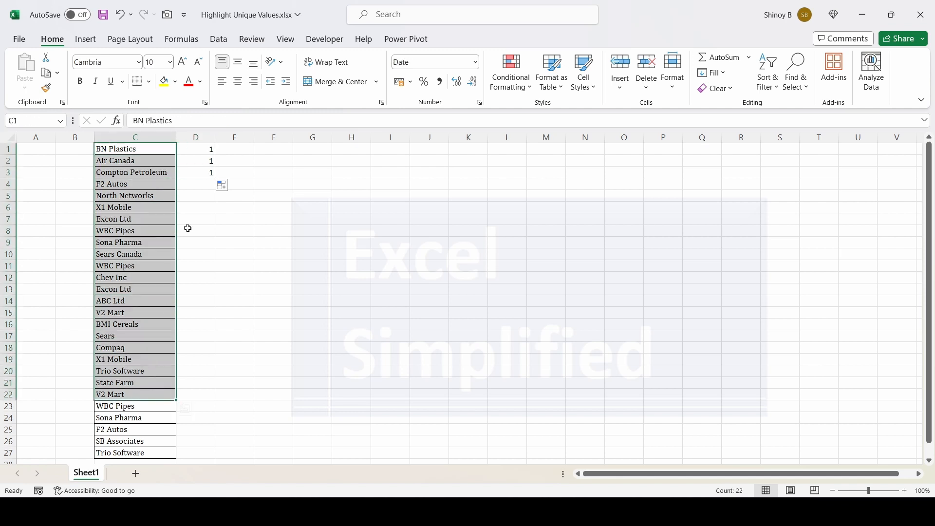
left_click(198, 174)
double_click(215, 178)
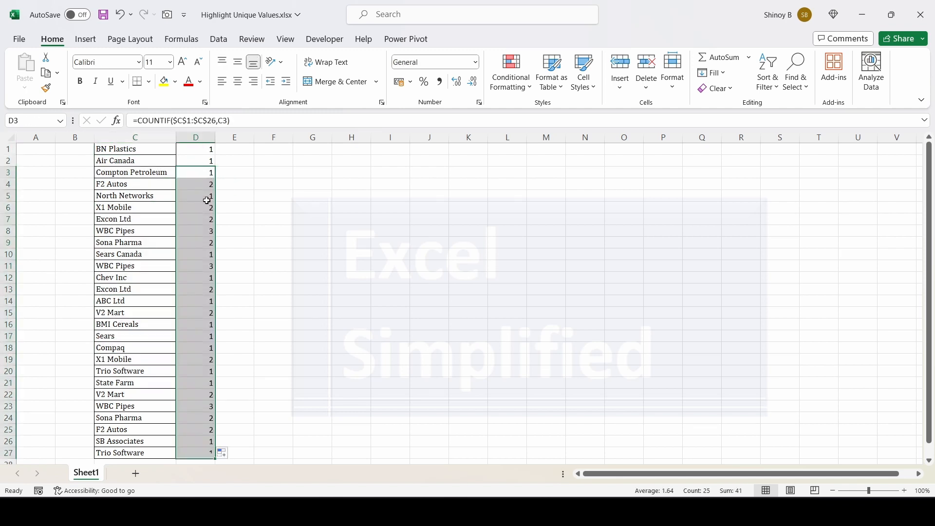
Examine the counts in column D against the company names in column C to tell unique entries from repeated ones.
left_click(268, 319)
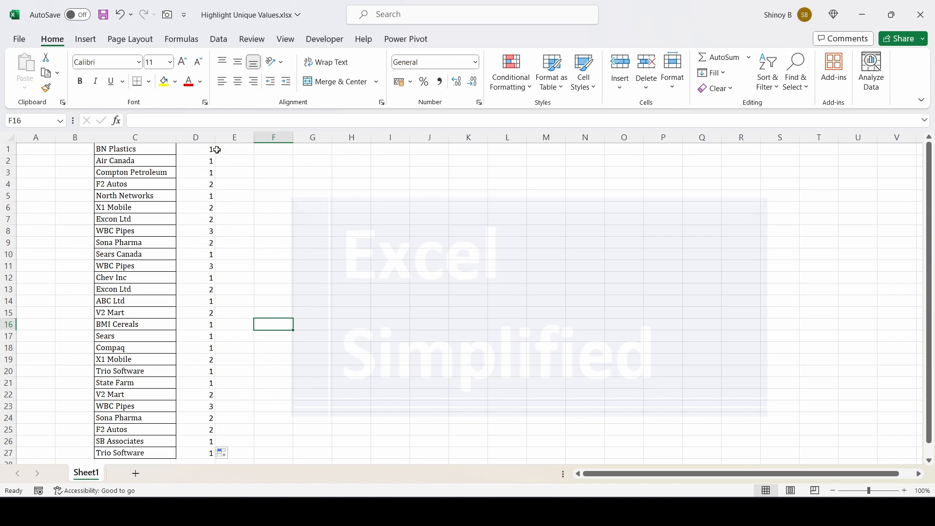
left_click(196, 149)
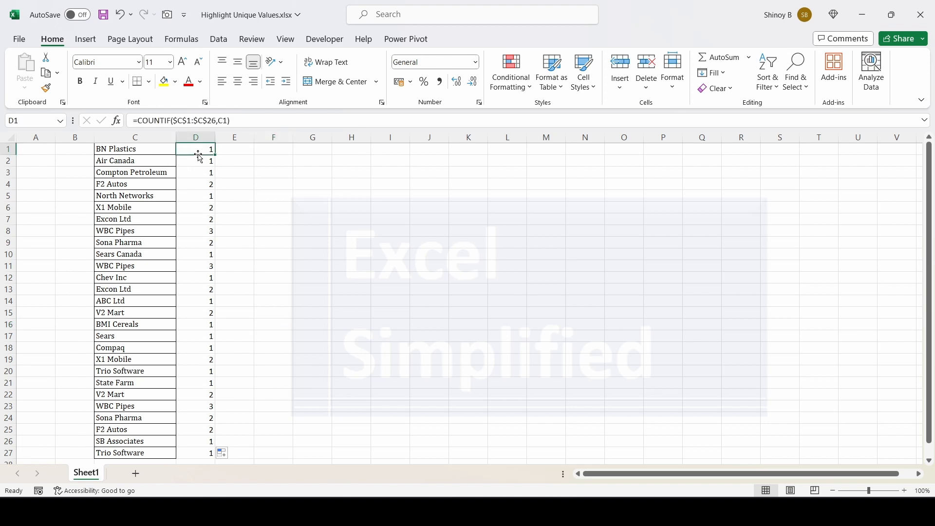
left_click(198, 160)
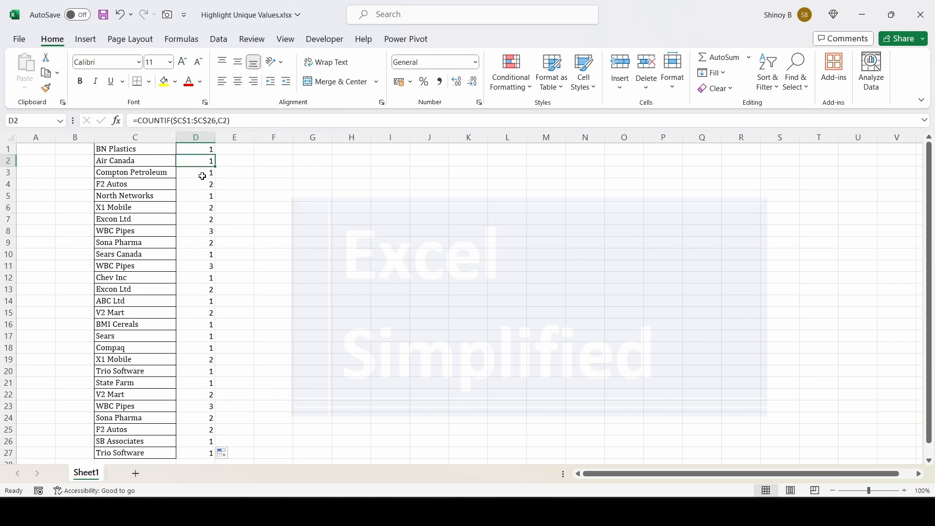
left_click(202, 177)
left_click(187, 186)
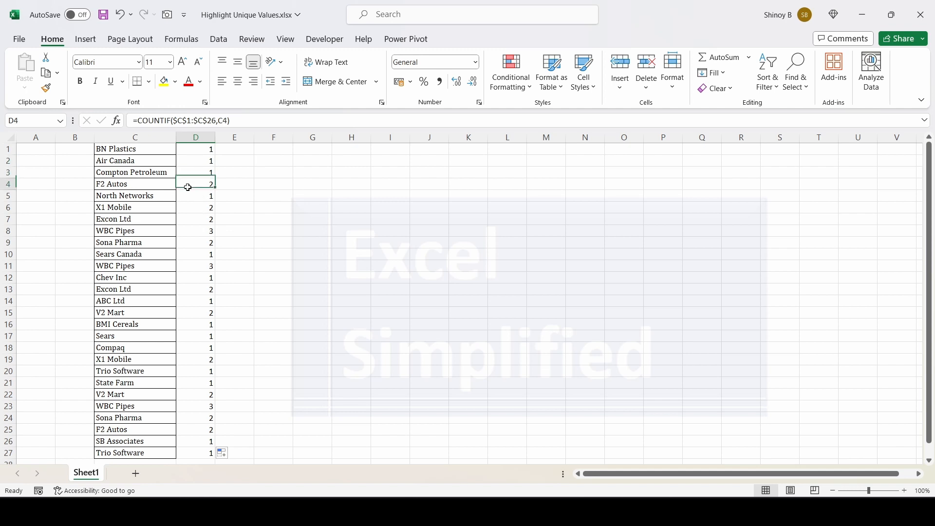
left_click(188, 194)
left_click(149, 233)
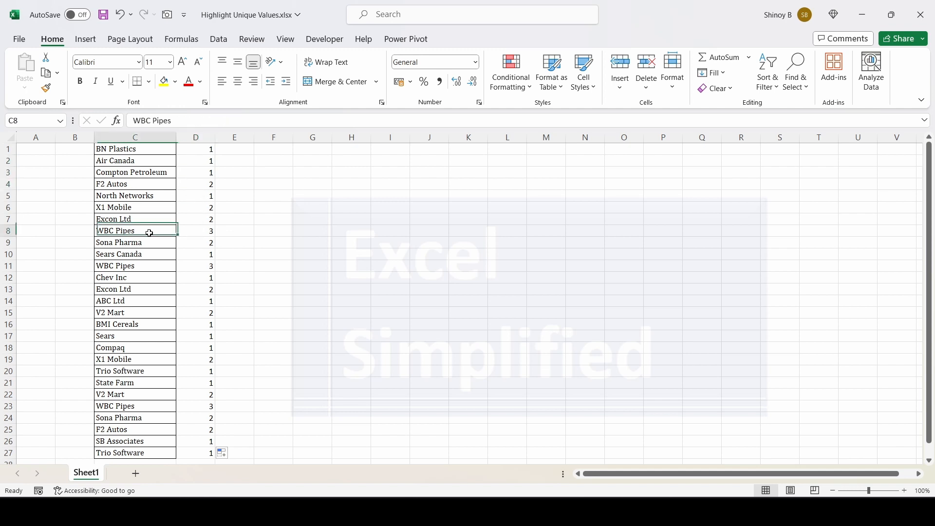
left_click(198, 231)
left_click(204, 147)
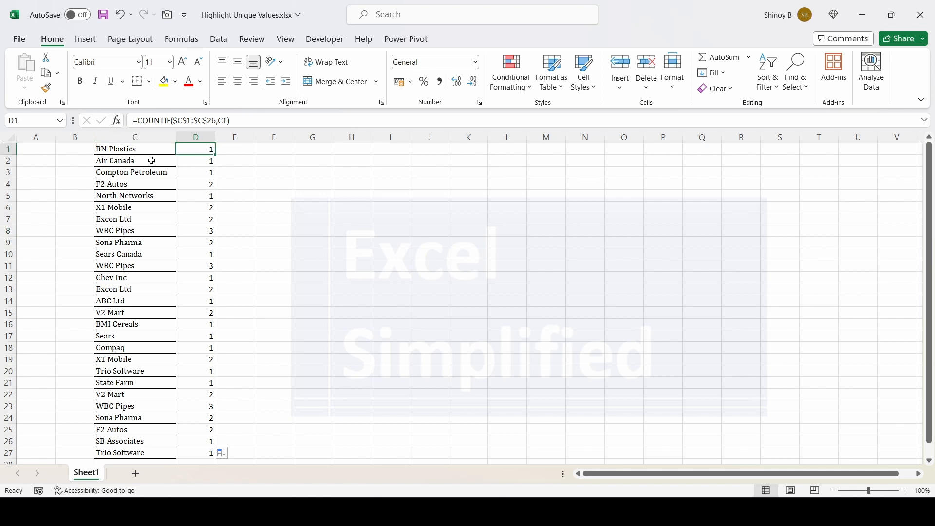
left_click(119, 150)
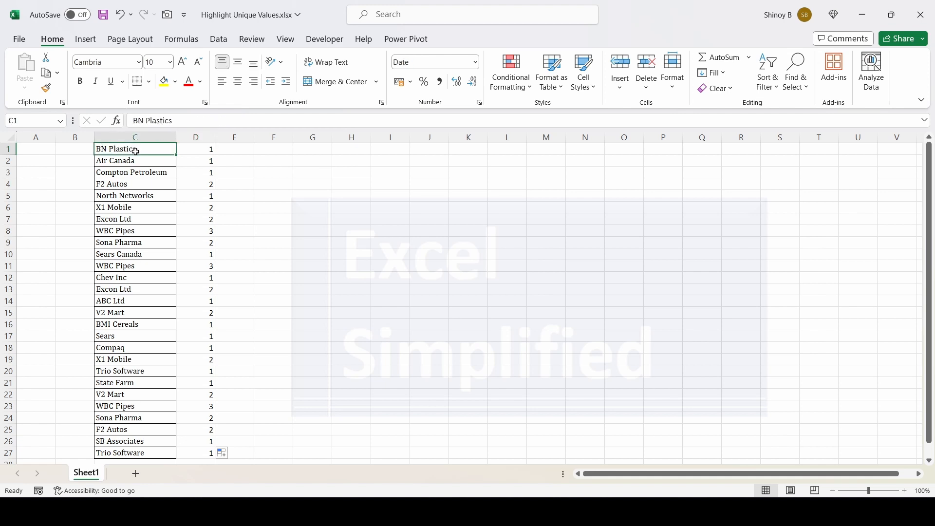
Copy the text COUNTIF($C$1:$C$26,C1) from D1's formula without the equals sign, leaving the cell unchanged.
left_click(201, 150)
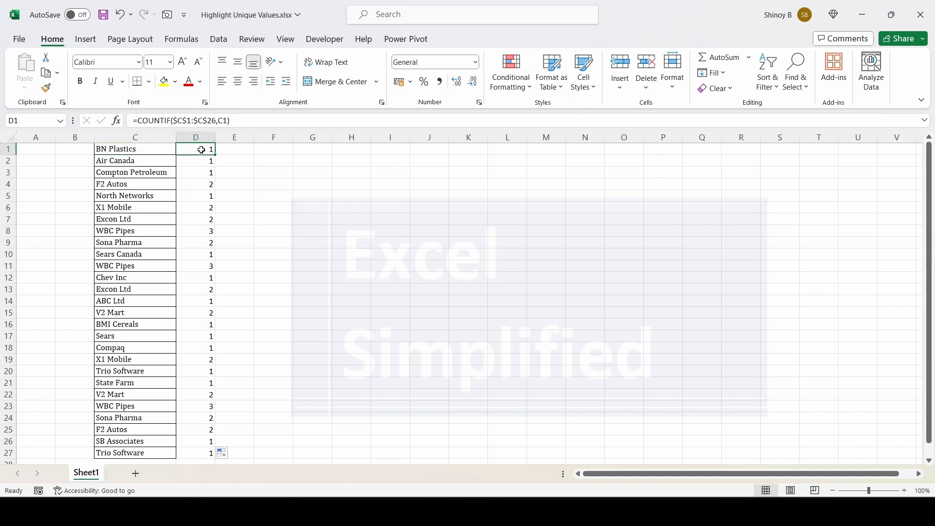
left_click_drag(229, 121, 141, 119)
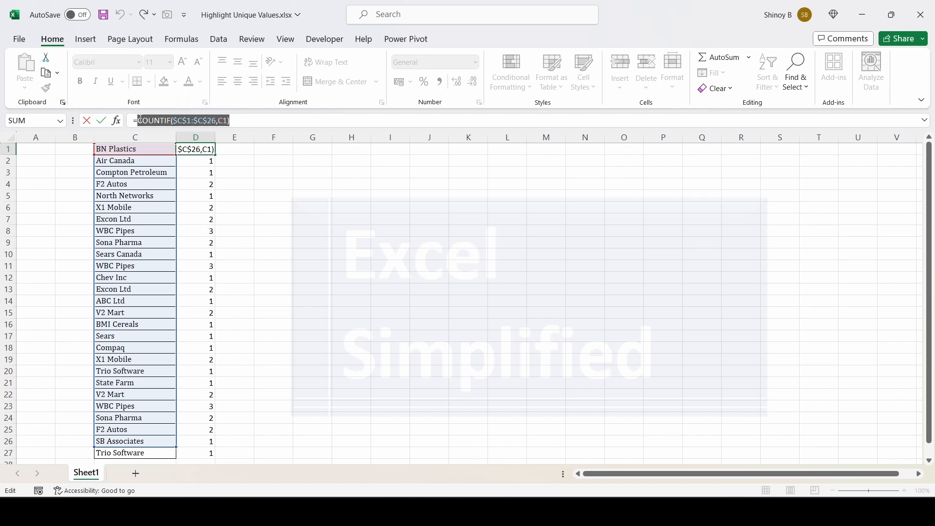
key("ctrl+c")
key("Escape")
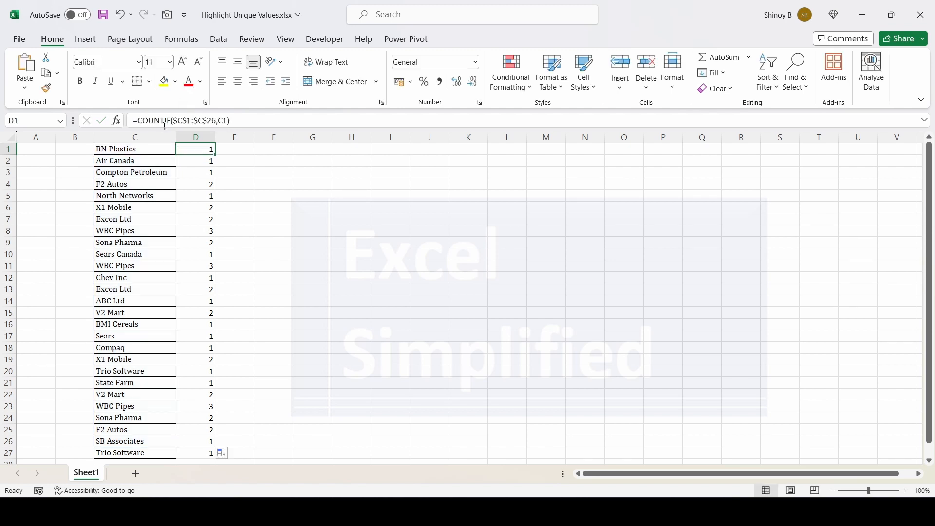
Create a formula-based conditional formatting rule for C1 with the formula =(COUNTIF($C$1:$C$26,C1)=1 ).
left_click(141, 149)
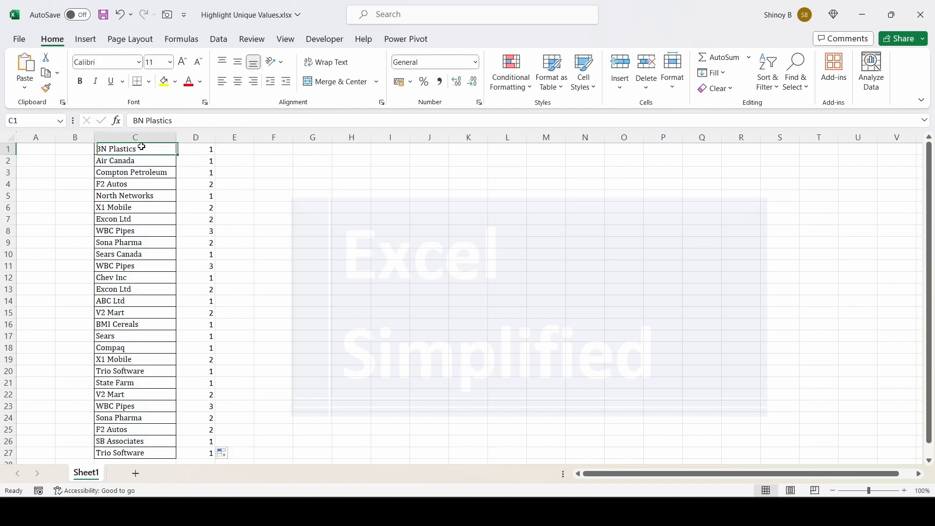
left_click(527, 87)
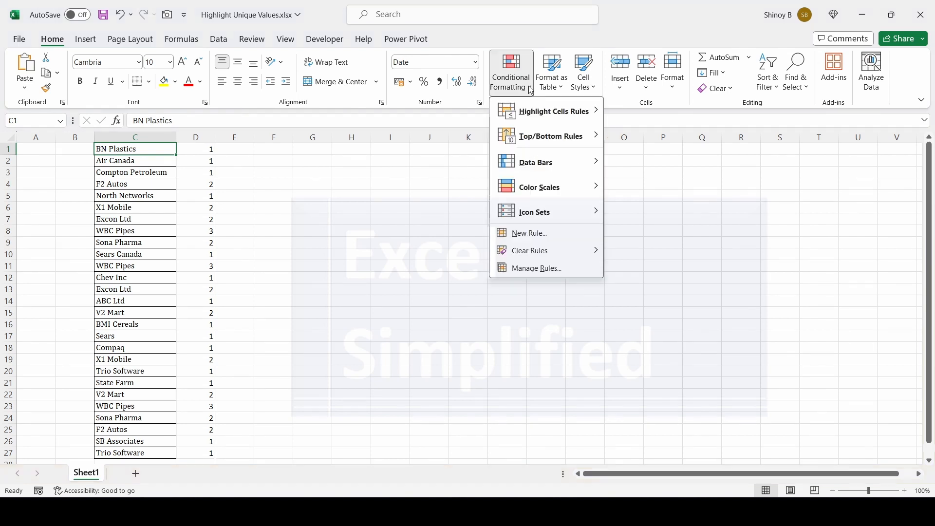
left_click(538, 235)
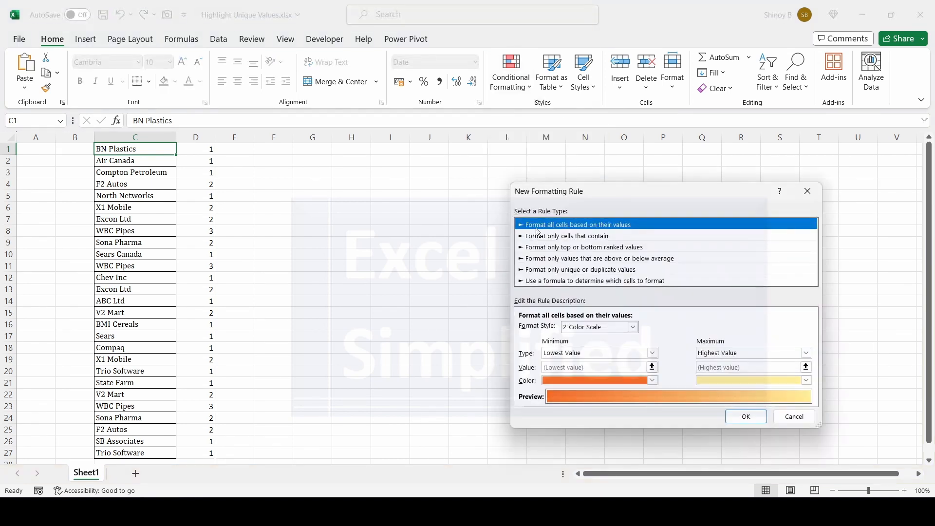
left_click(554, 281)
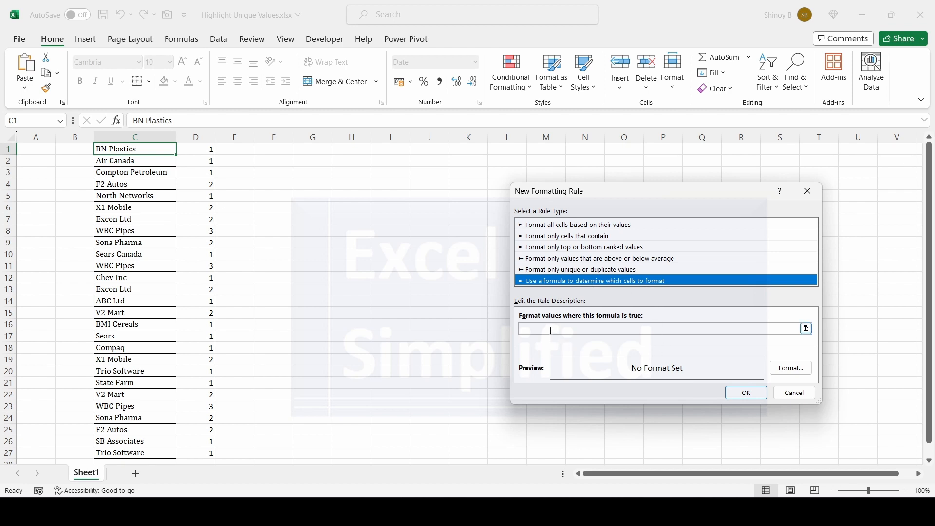
left_click(567, 329)
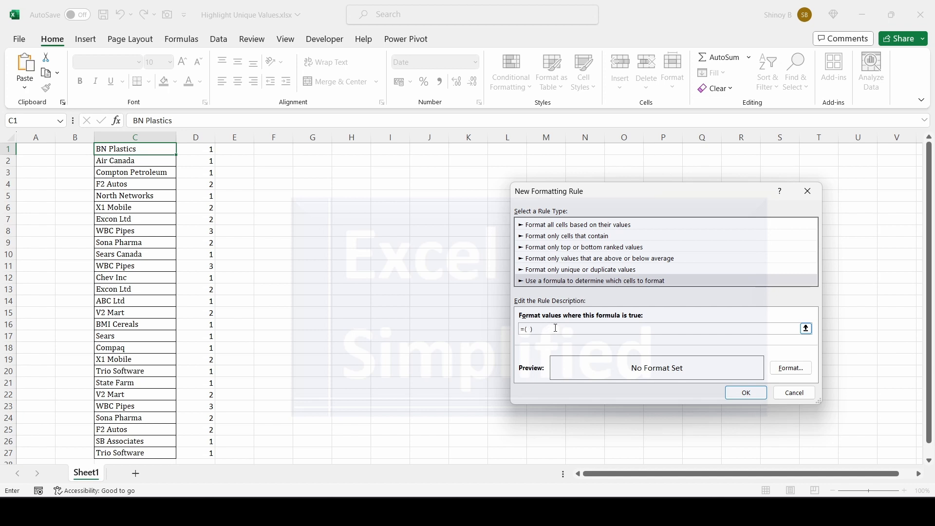
key("ctrl+v")
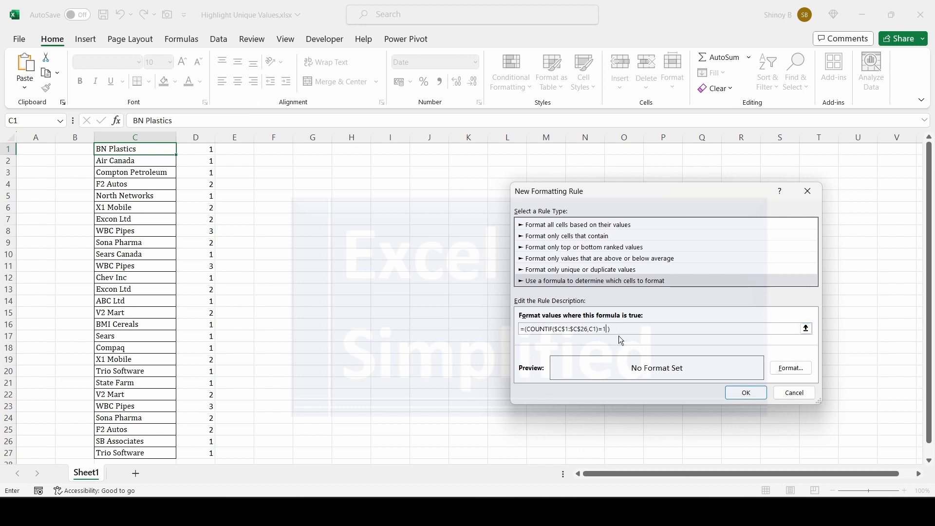
Give the rule a yellow fill and a bold, dark blue font, and apply it to C1.
left_click(797, 368)
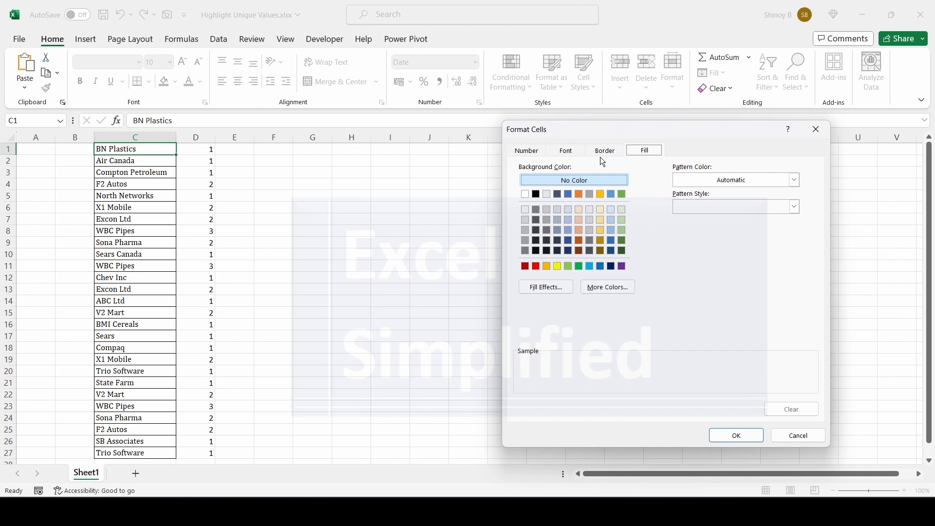
left_click(557, 266)
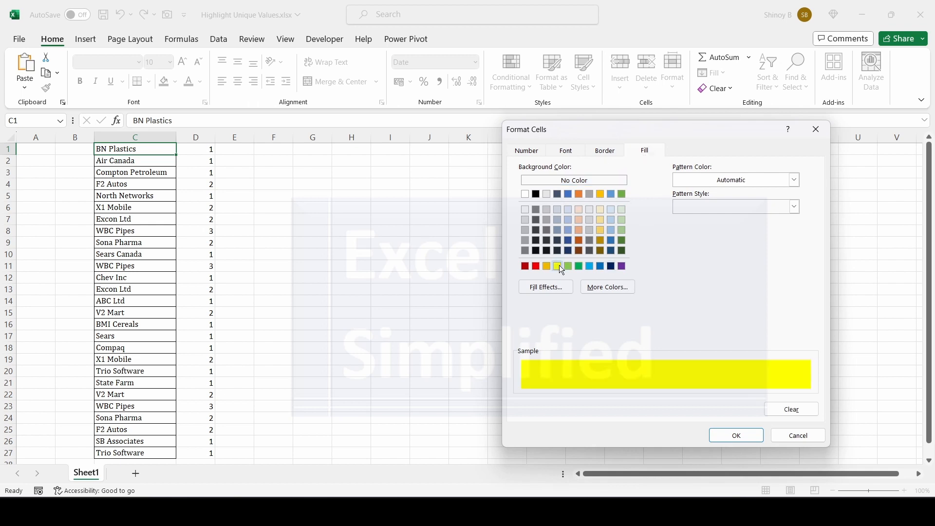
left_click(566, 151)
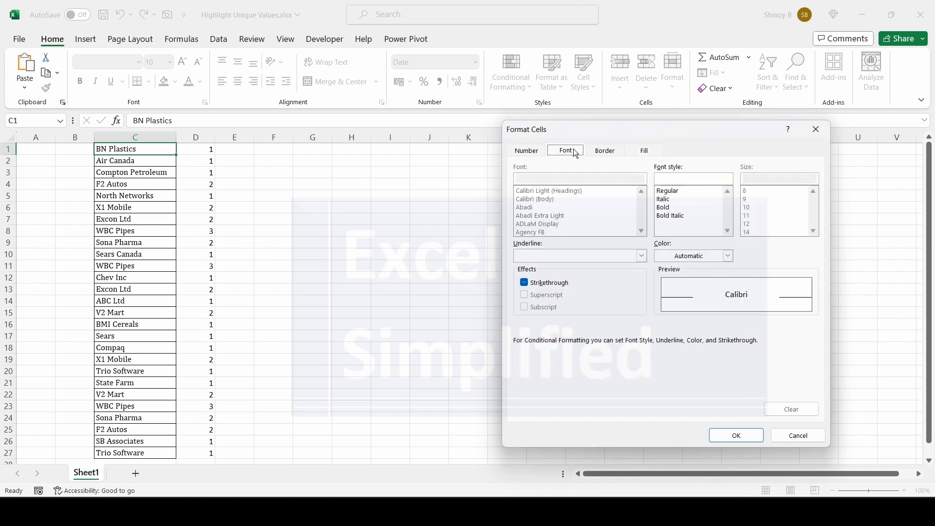
left_click(666, 208)
left_click(727, 256)
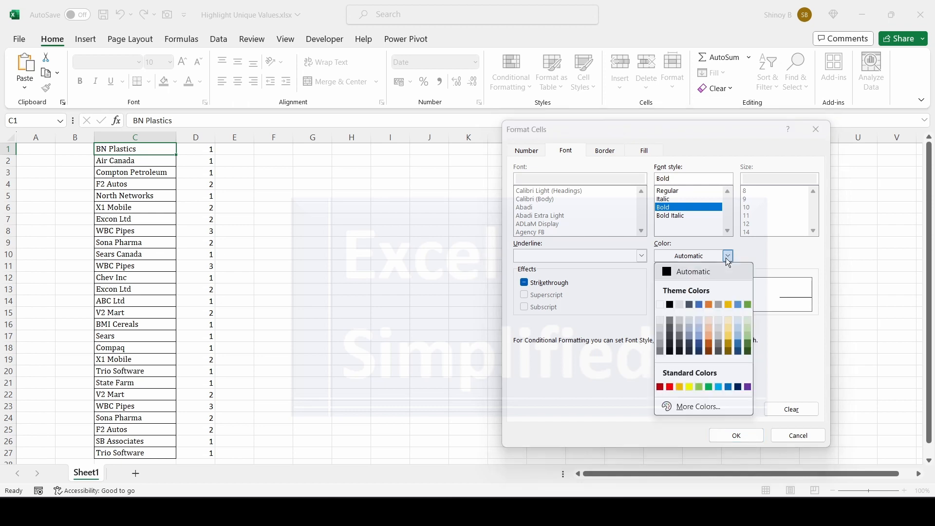
left_click(737, 388)
left_click(749, 436)
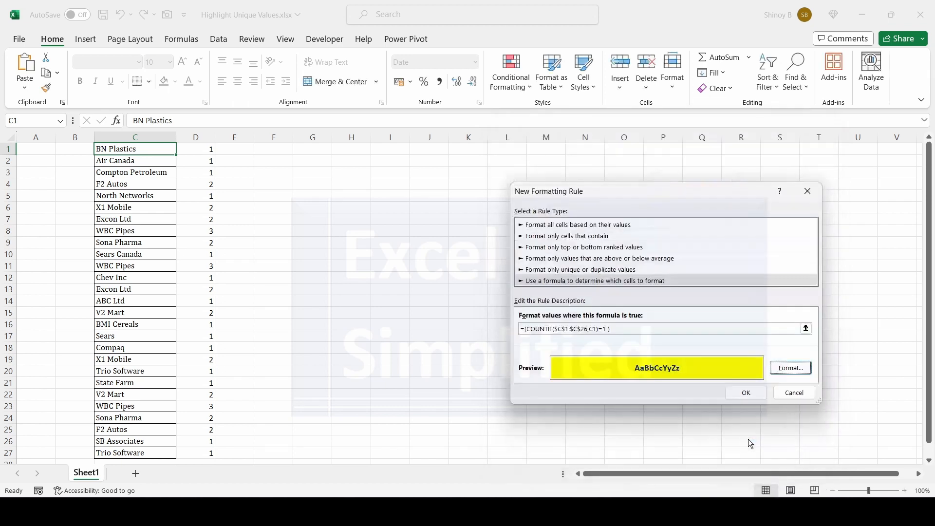
left_click(746, 393)
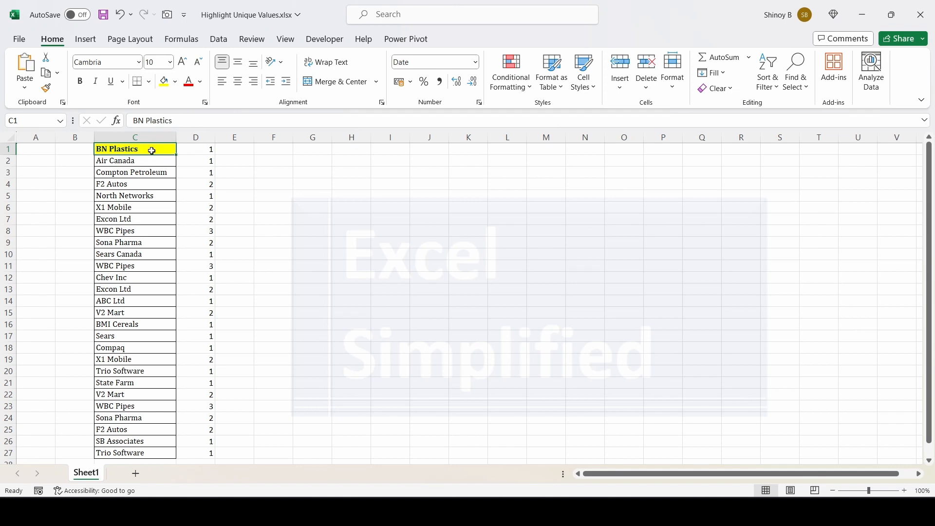
Copy C1's formatting with Format Painter to the remaining company names in C2:C27.
left_click(201, 151)
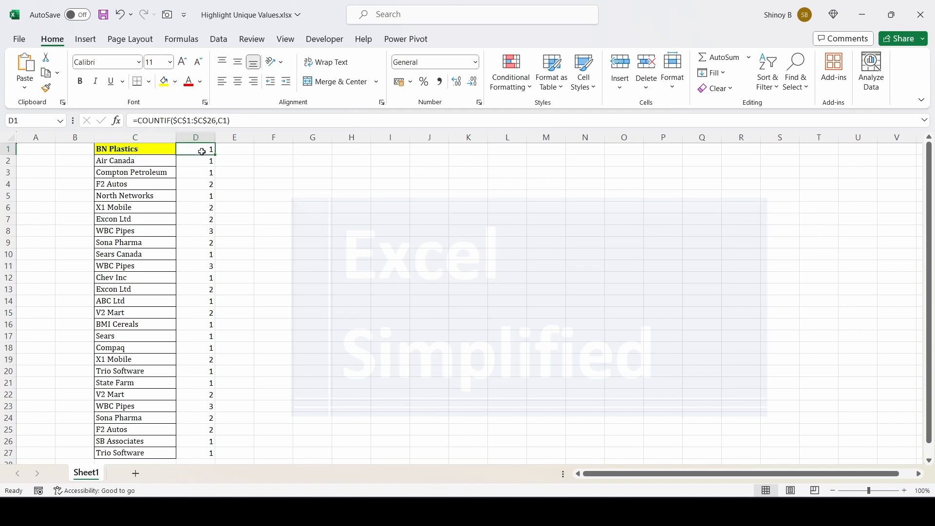
left_click(145, 150)
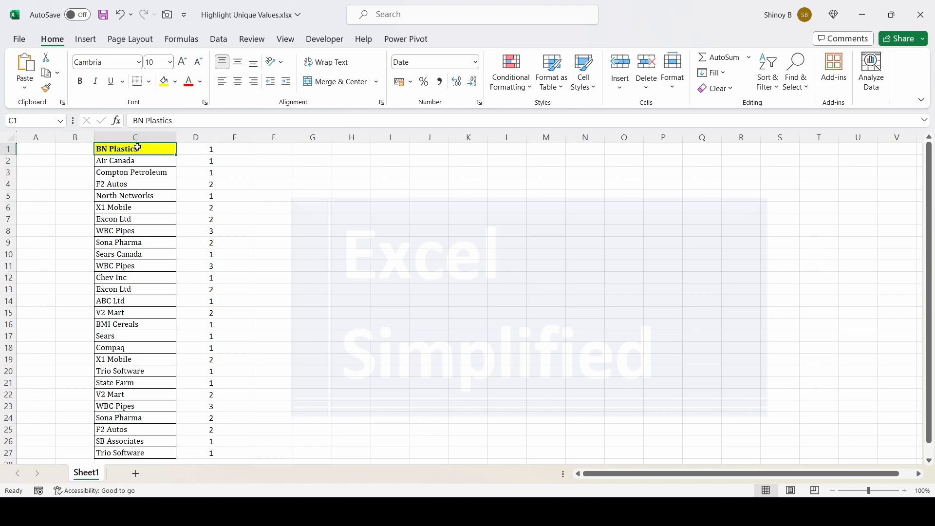
left_click(46, 88)
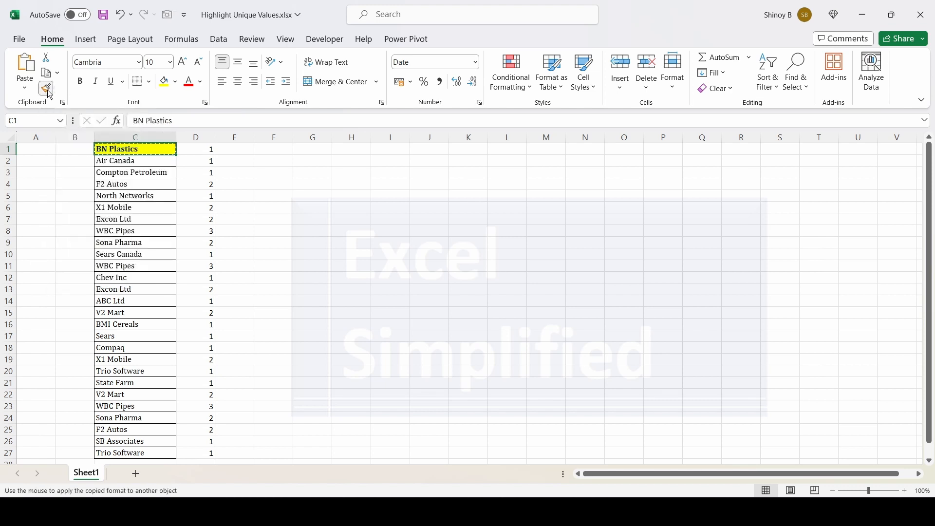
left_click_drag(132, 159, 134, 453)
left_click(274, 265)
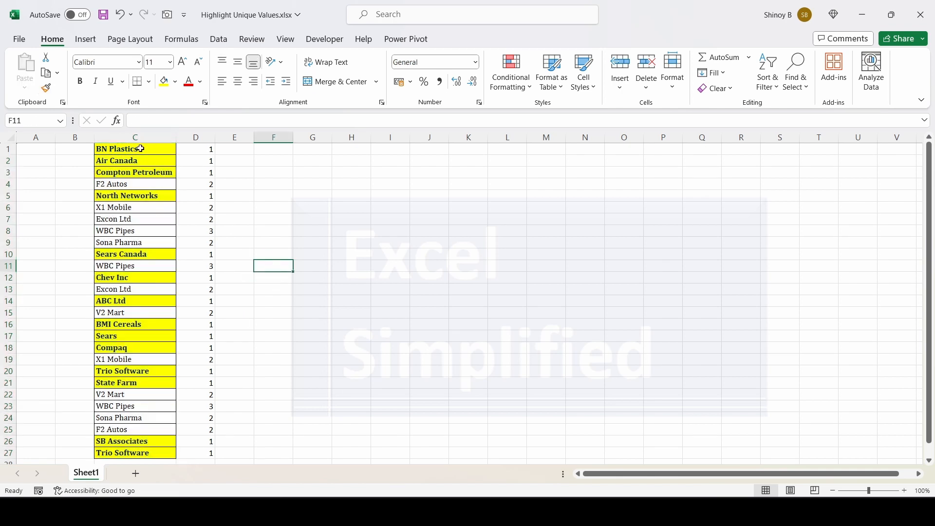
Compare the highlighted and unhighlighted company names in column C with their counts in column D.
left_click(195, 184)
left_click(128, 185)
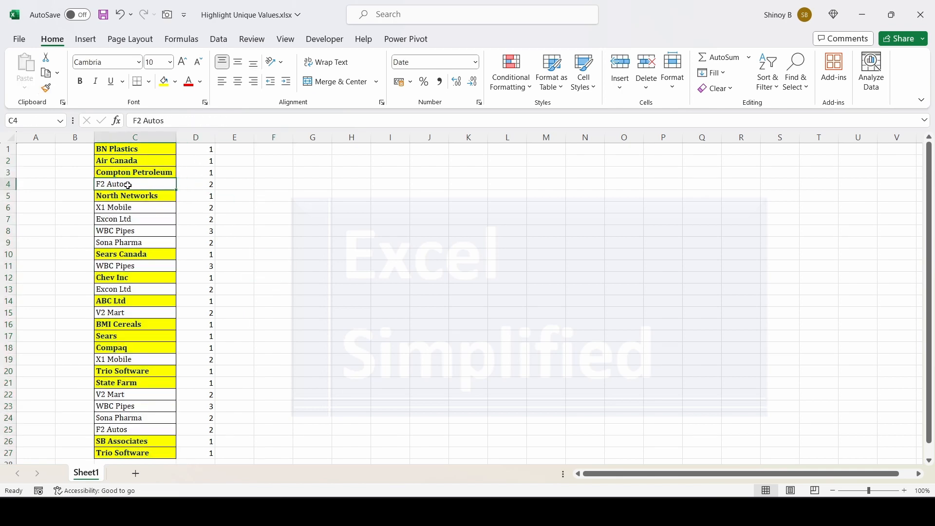
left_click(166, 207)
left_click(207, 207)
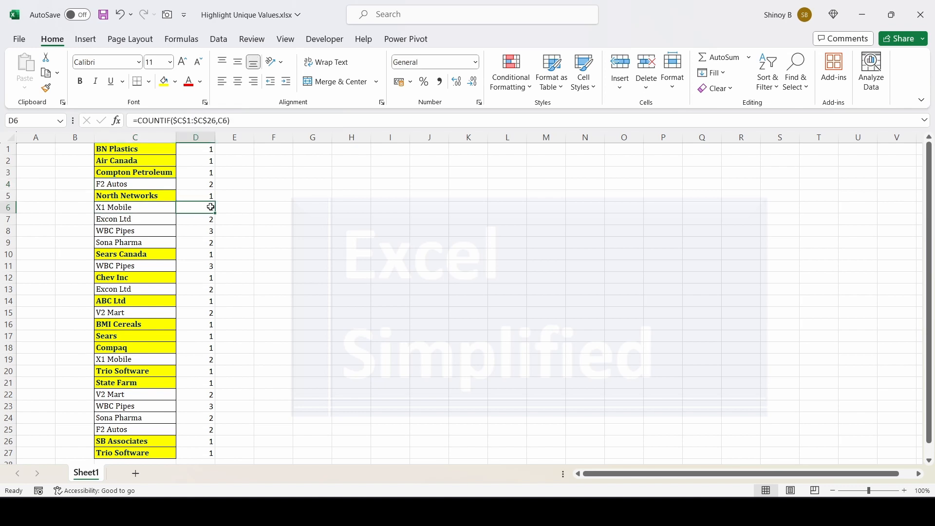
left_click(212, 232)
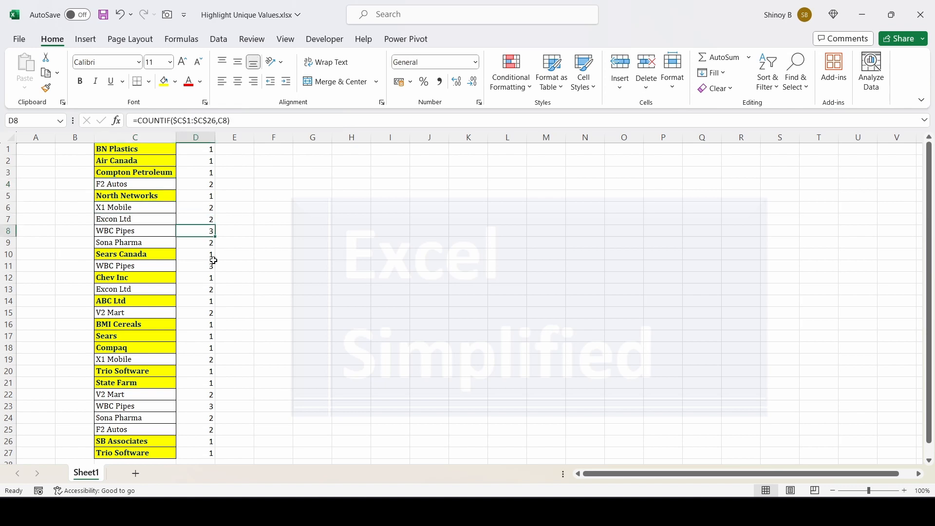
left_click(208, 151)
left_click(204, 255)
left_click(162, 253)
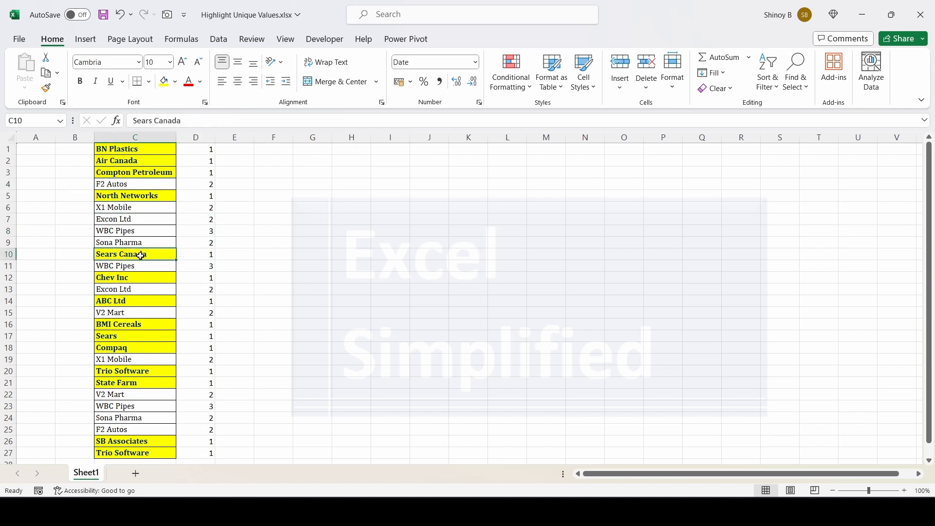
left_click(164, 287)
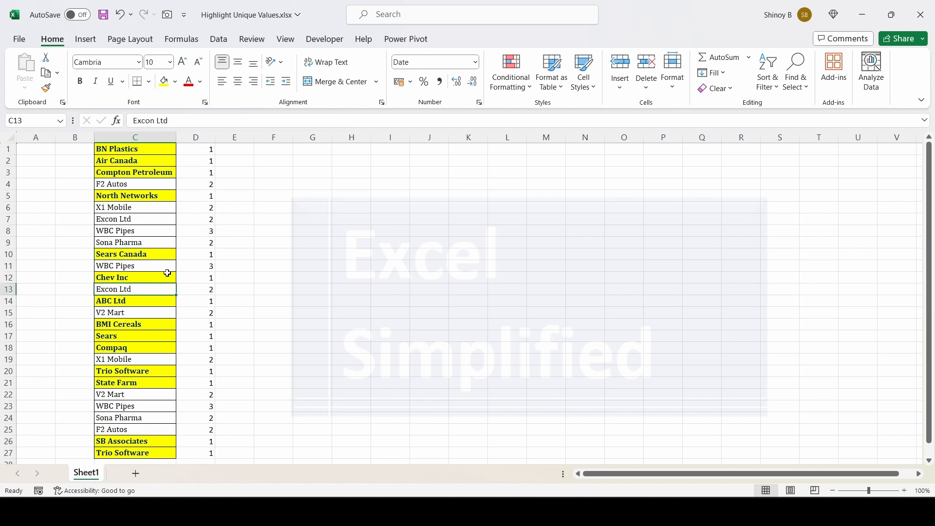
Review the formula and applied range of C1's conditional formatting rule in the Rules Manager.
left_click(144, 148)
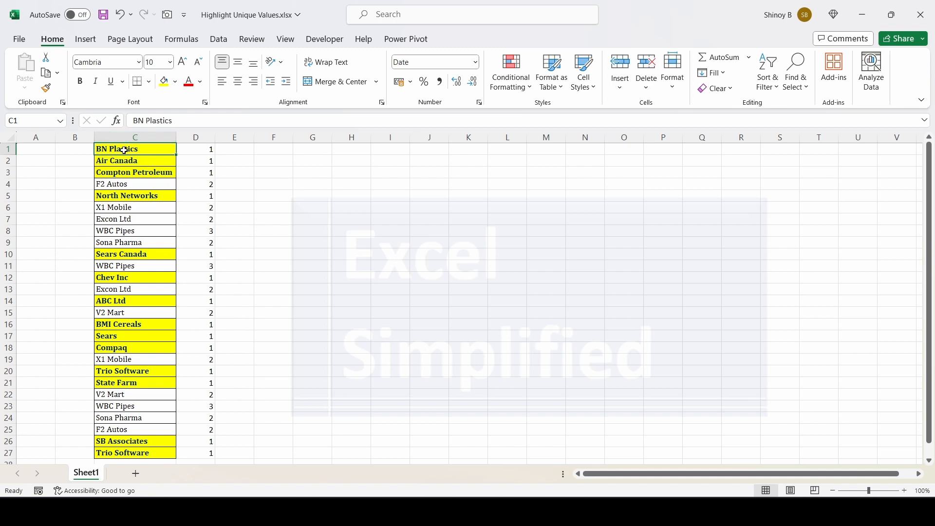
left_click(529, 85)
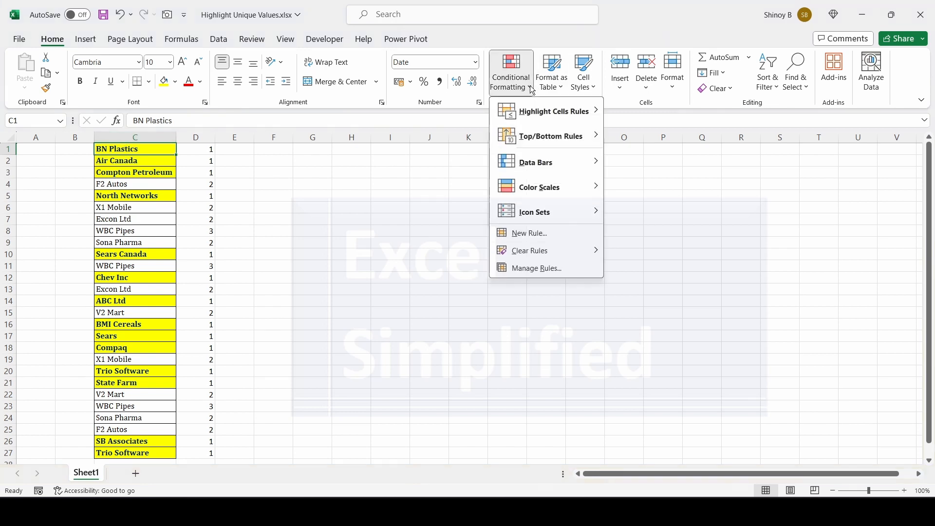
left_click(537, 269)
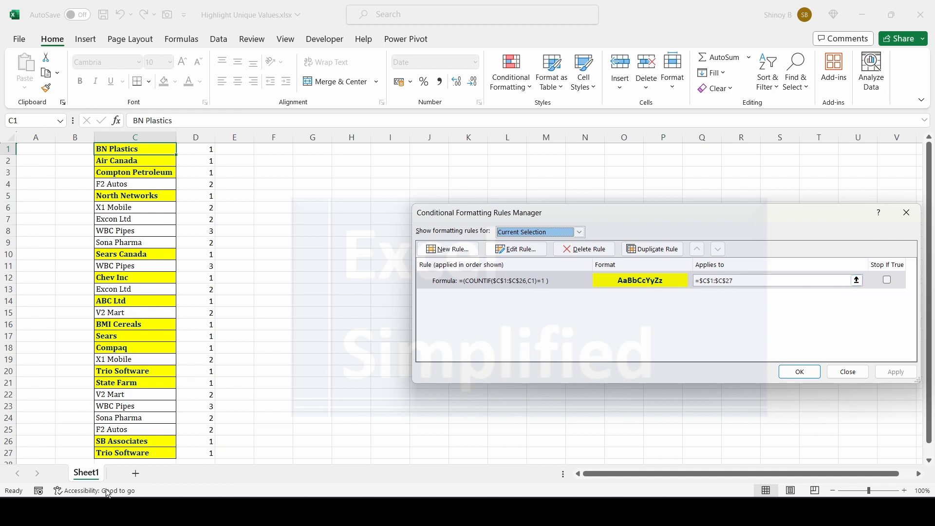
left_click(798, 372)
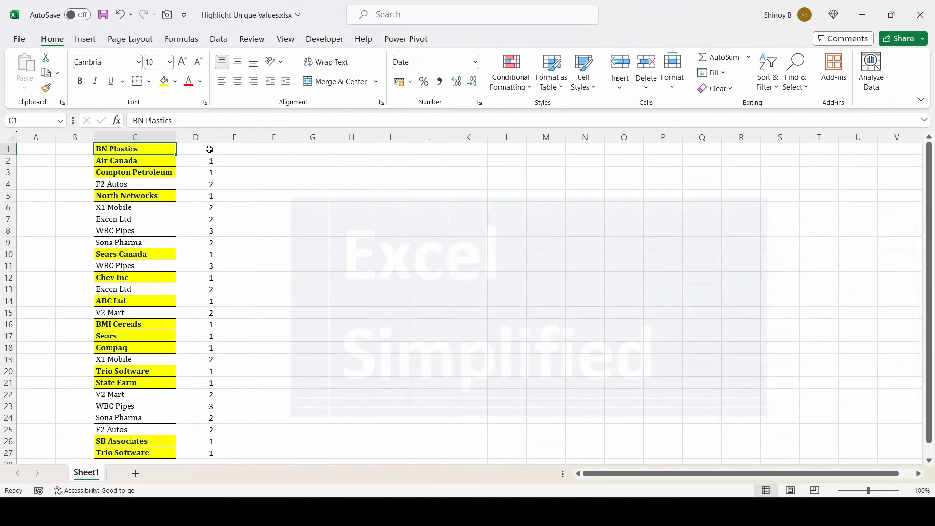
Delete the COUNTIF helper formulas from D1:D27.
left_click(210, 148)
left_click_drag(207, 149, 201, 453)
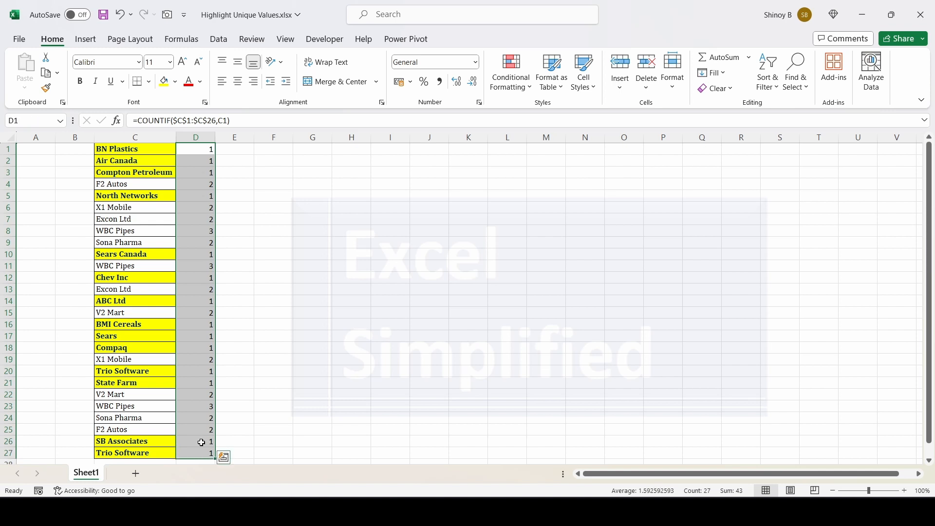
key("Delete")
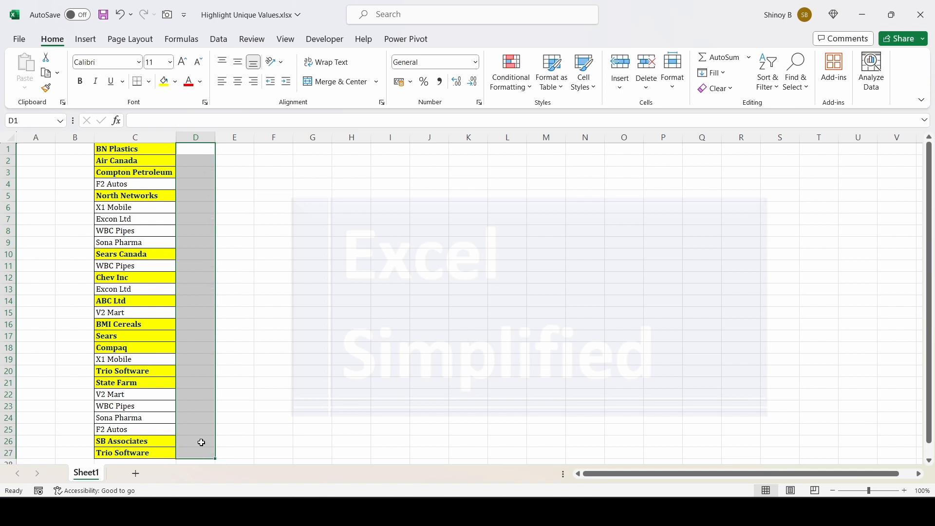
left_click(129, 151)
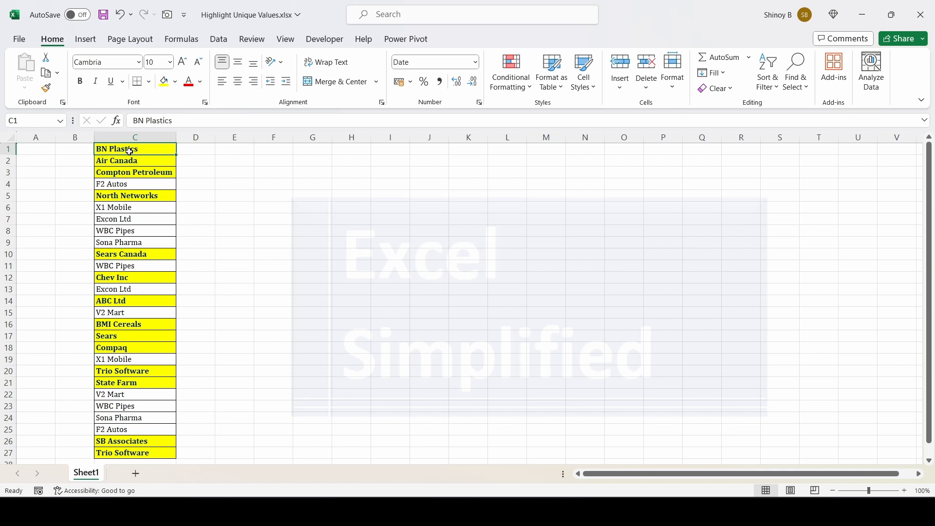
left_click(196, 154)
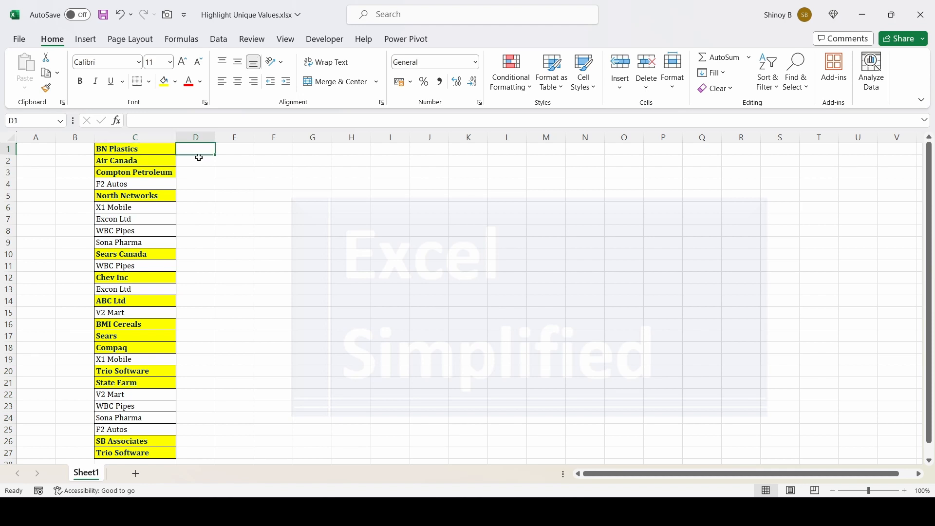
left_click(126, 151)
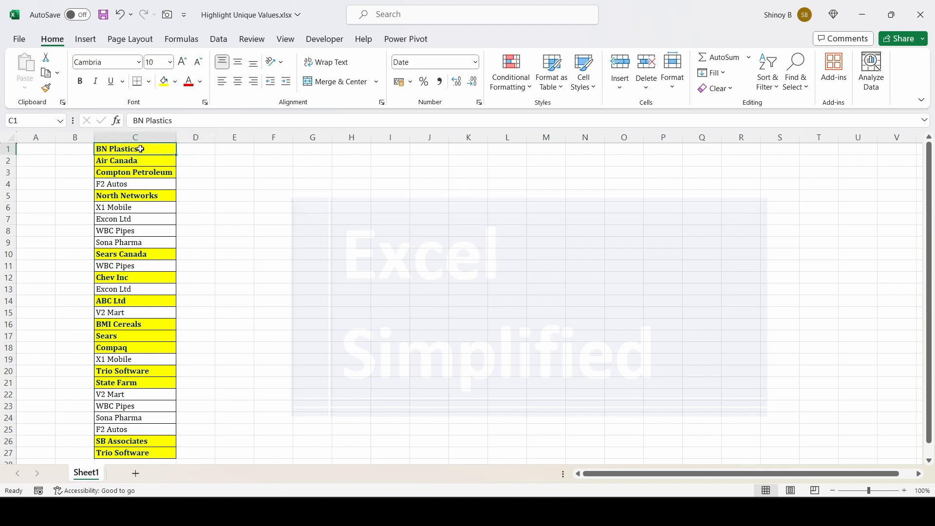
left_click(135, 452)
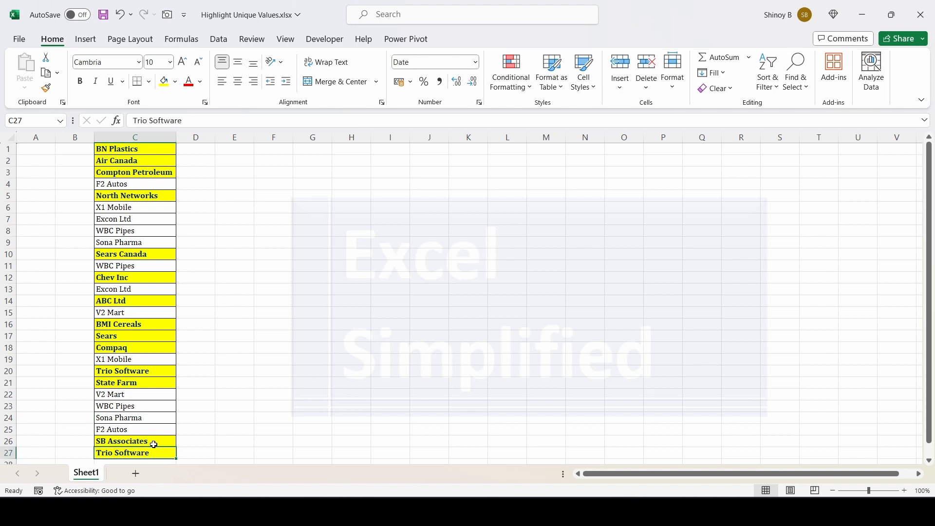
left_click(209, 263)
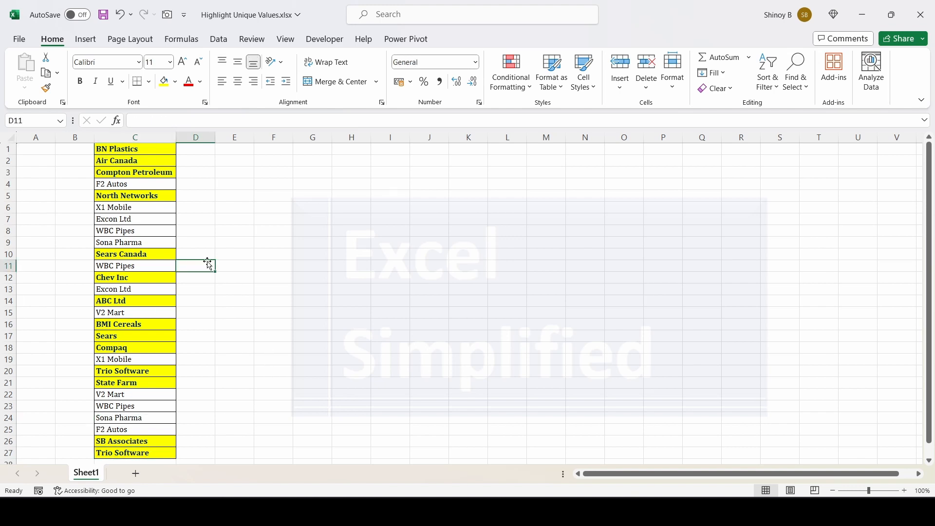